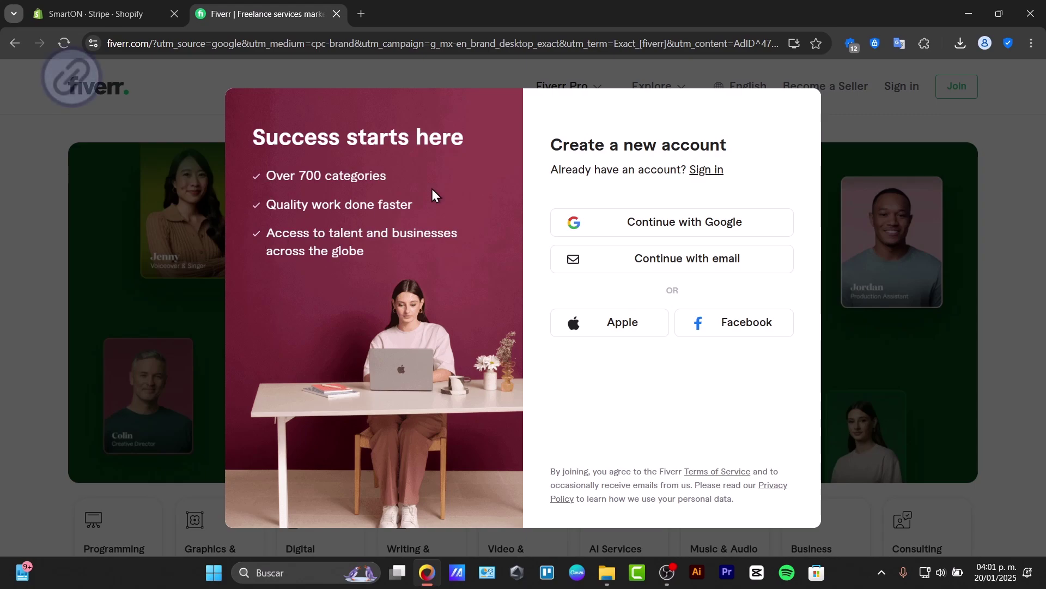
Sign in with the seller's Google account and switch to the Seller Dashboard.
click(645, 227)
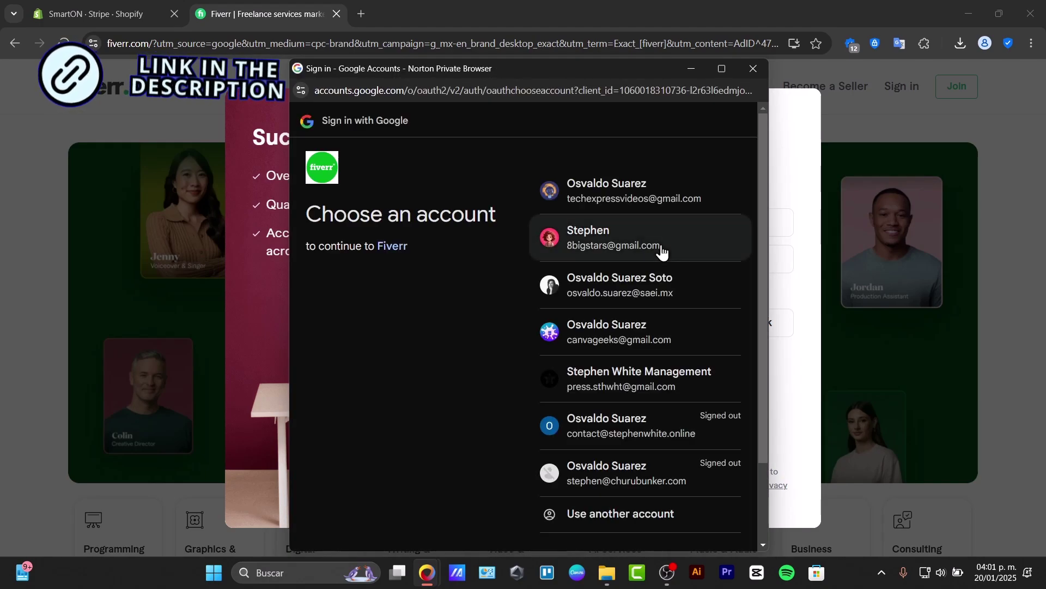
click(660, 245)
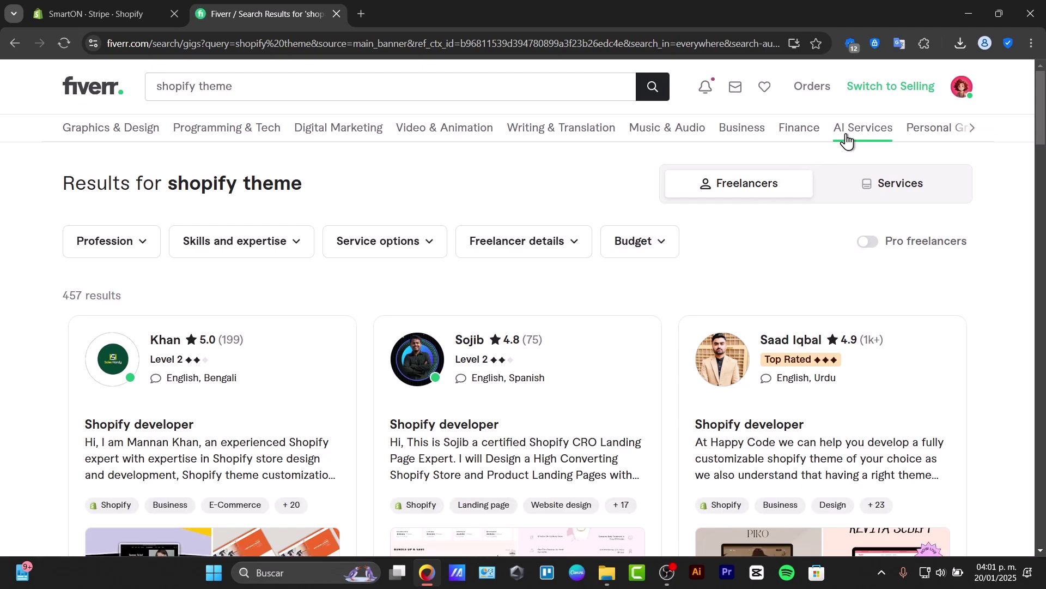
click(892, 93)
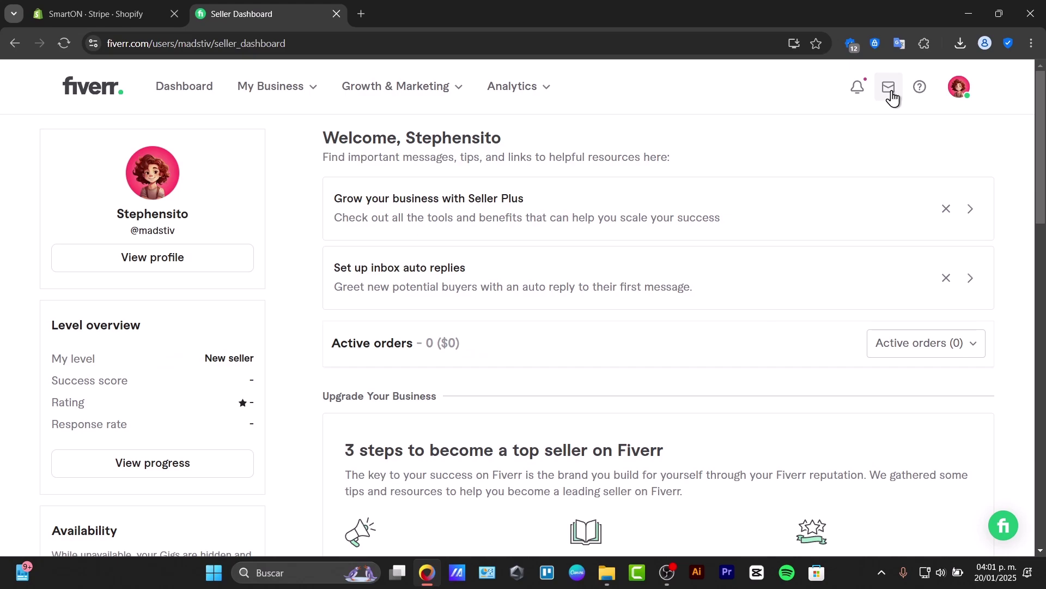
Reload the Seller Dashboard and reopen the avatar account menu.
click(960, 88)
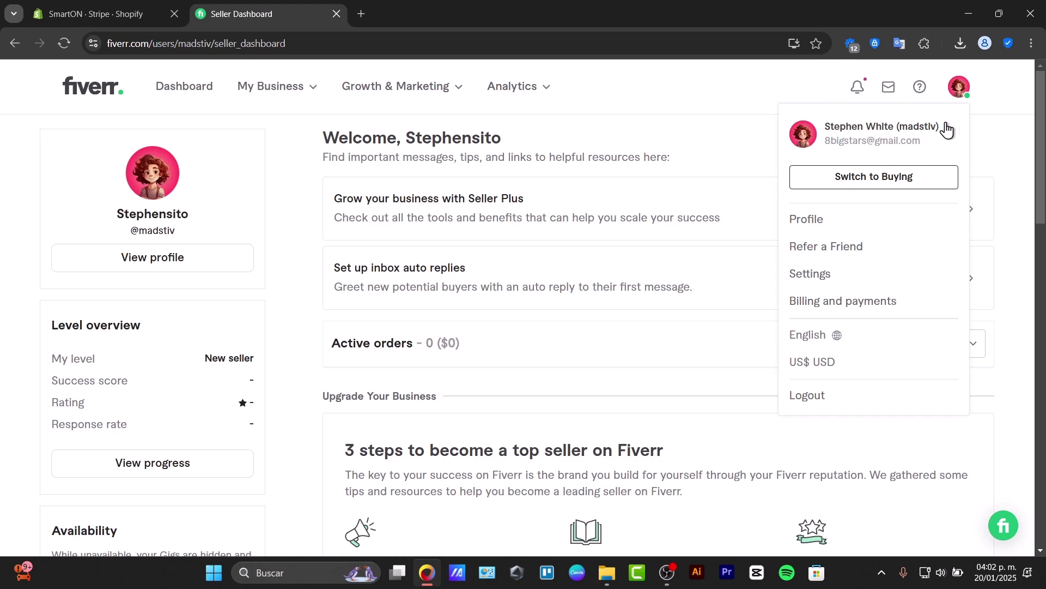
click(959, 95)
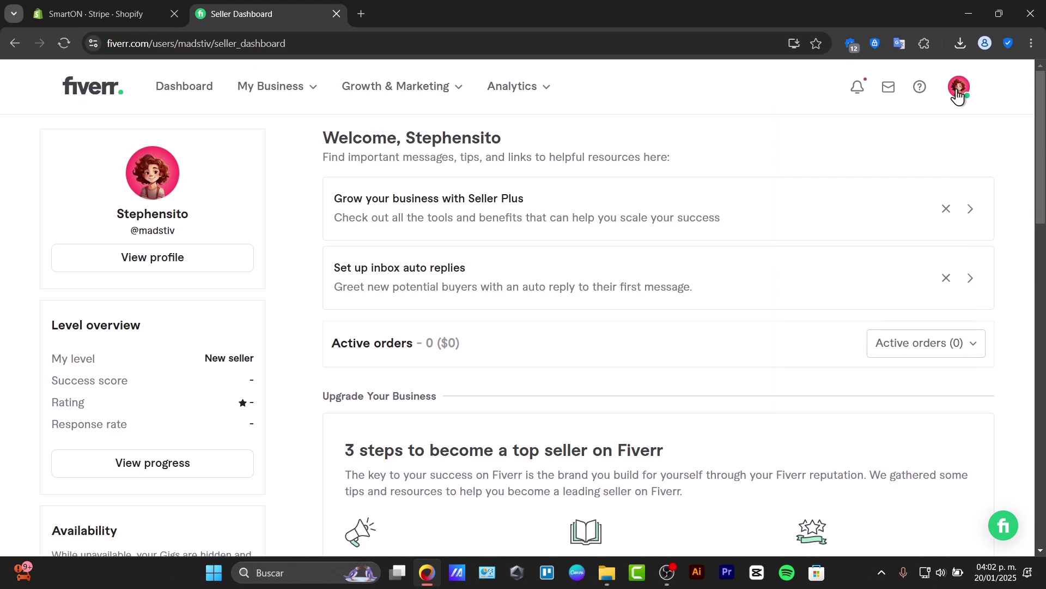
click(176, 88)
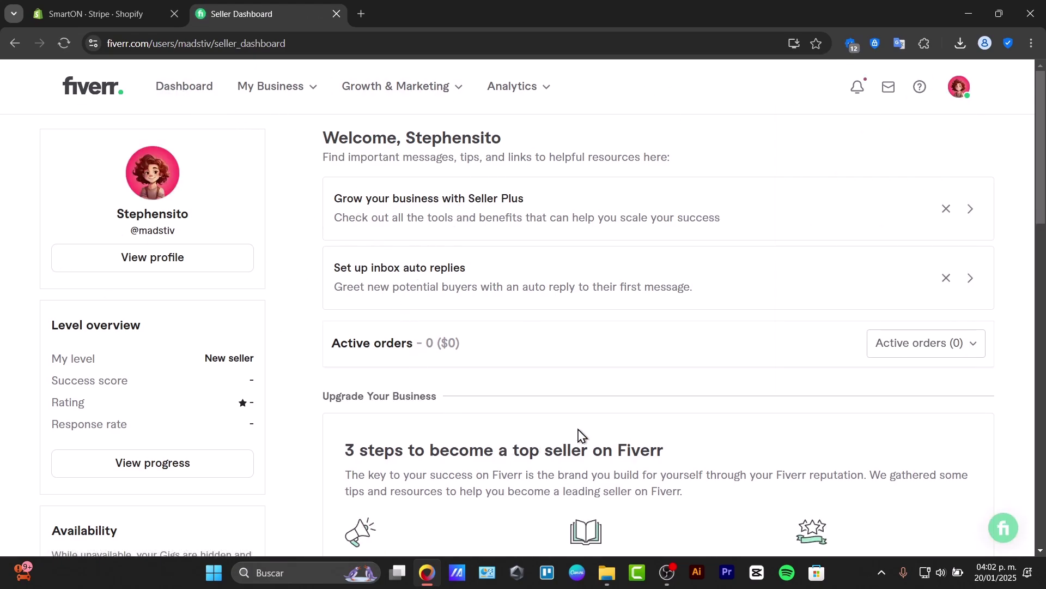
click(963, 93)
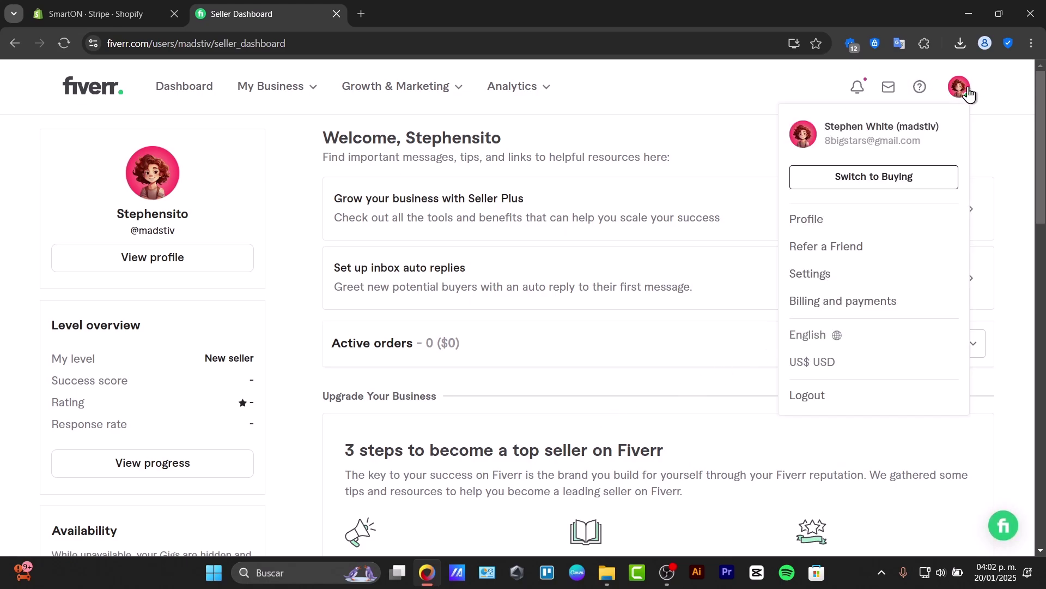
Open Billing and payments and browse Billing information, Balances, Payment methods and Ongoing payments.
click(874, 303)
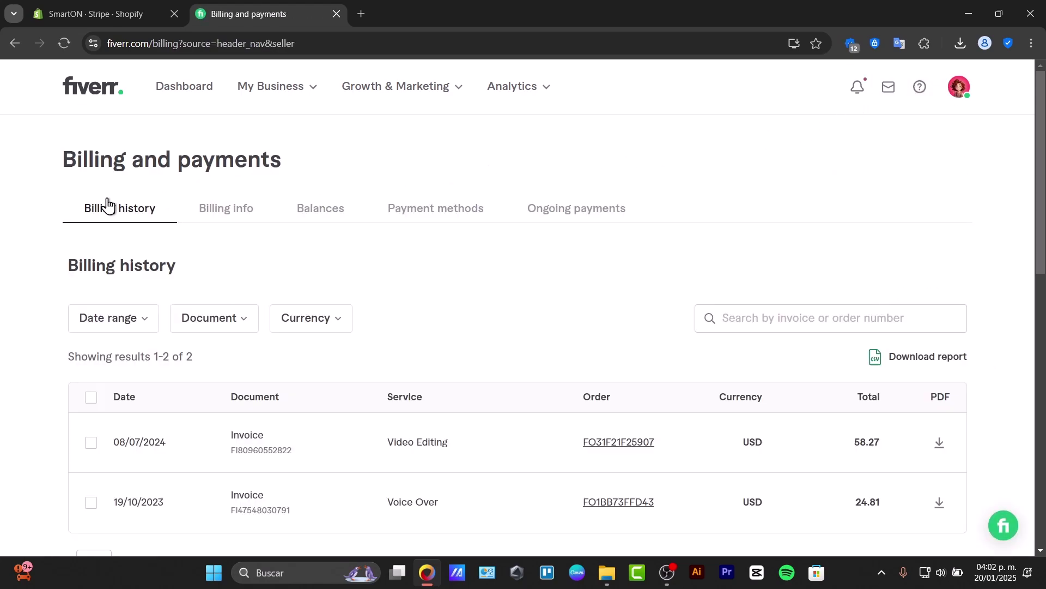
click(208, 214)
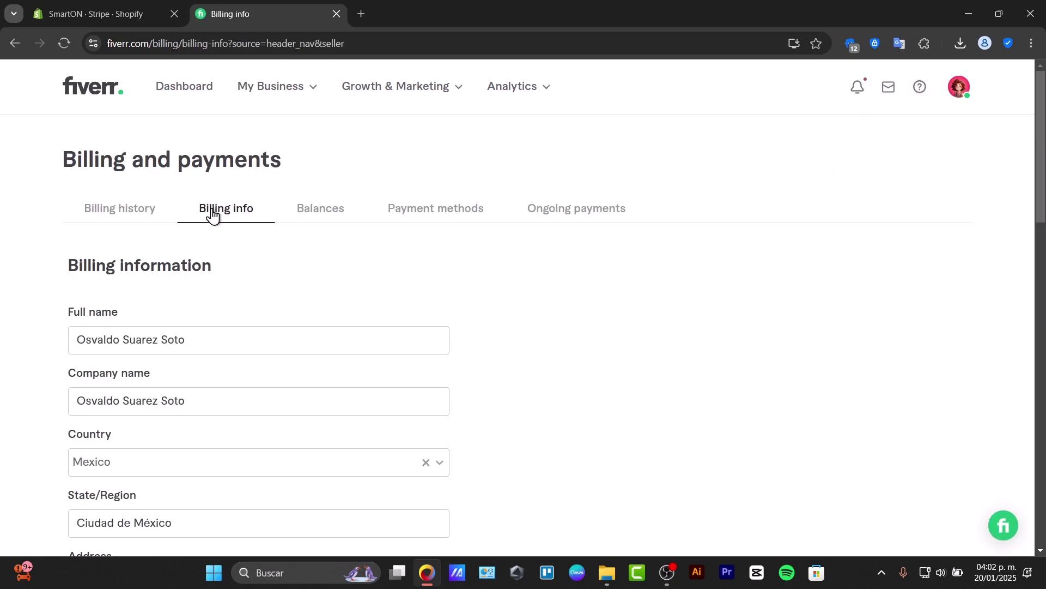
click(282, 210)
click(409, 207)
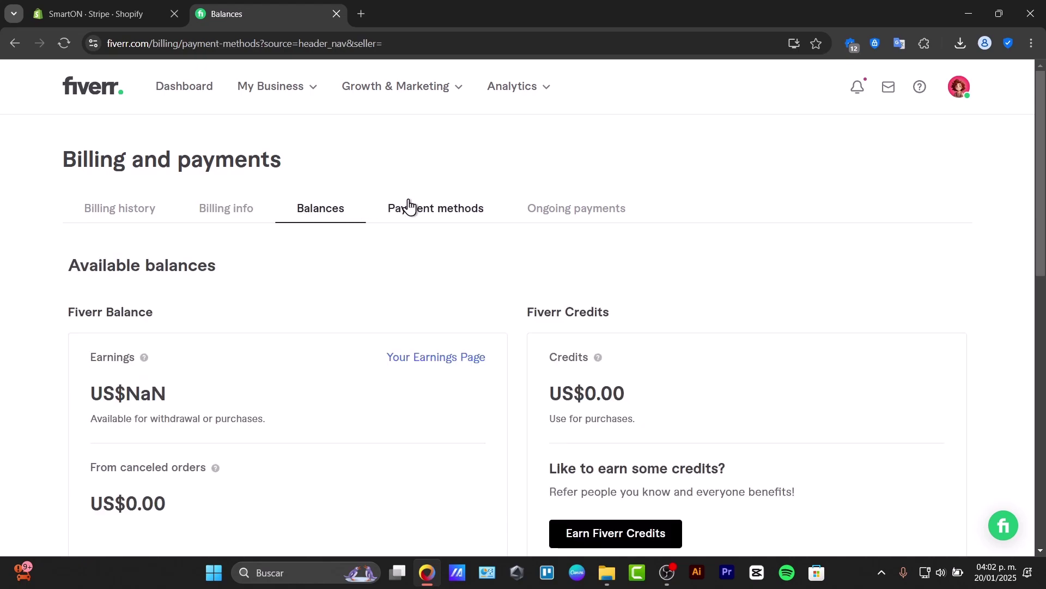
click(587, 210)
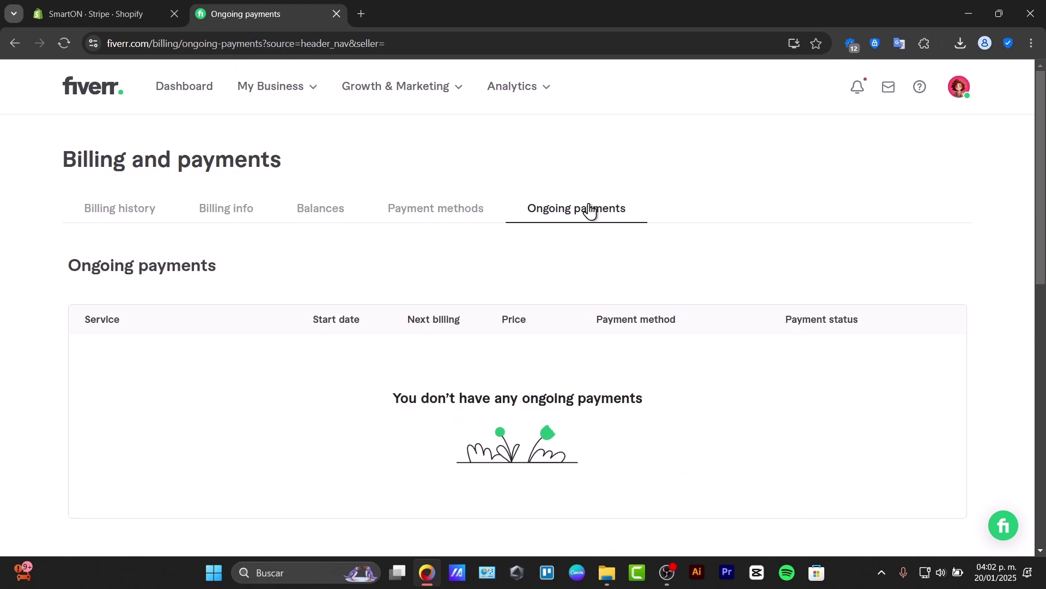
click(434, 205)
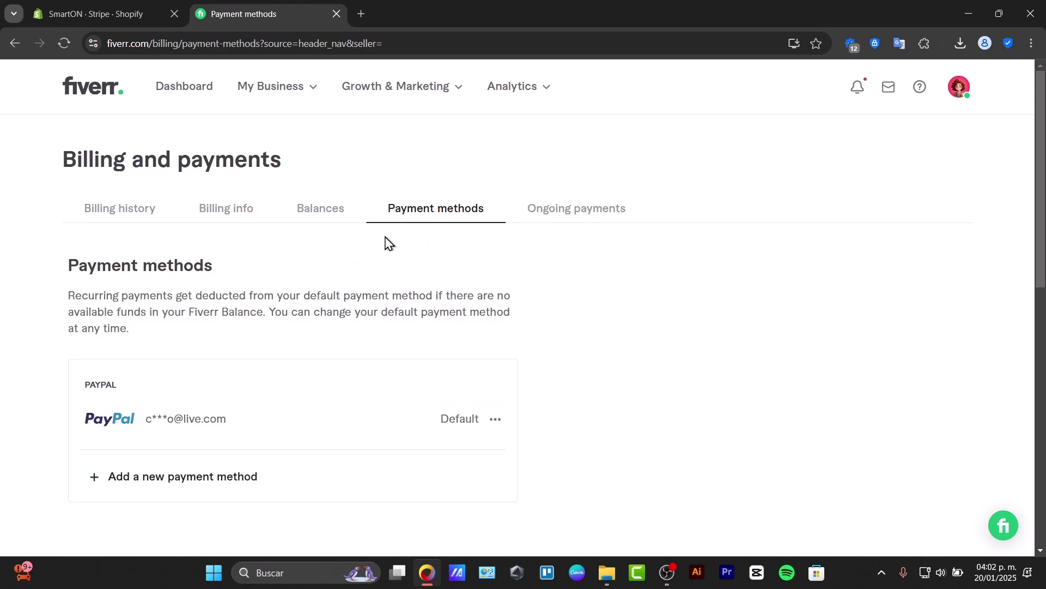
Review the default-deduction note on Payment methods, then open and dismiss Add payment method.
drag(113, 295, 435, 341)
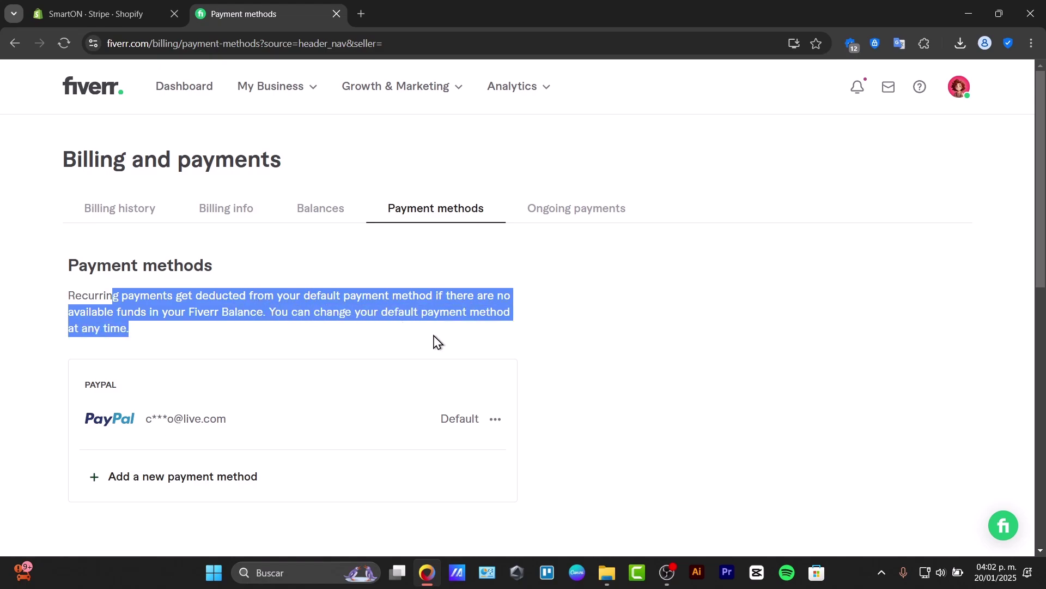
scroll(434, 342, down, 2)
scroll(439, 341, up, 2)
click(236, 480)
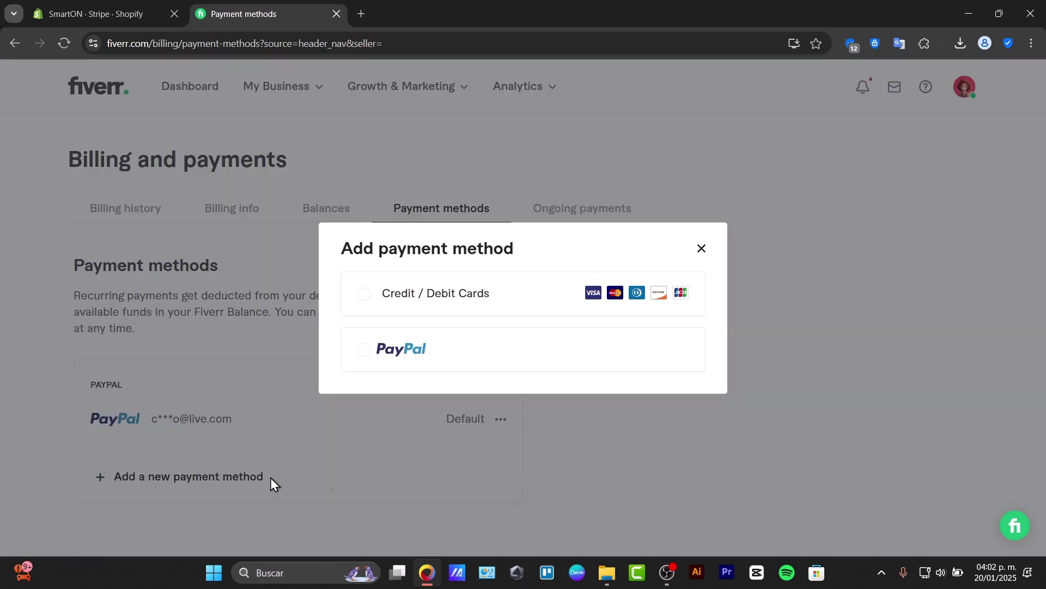
click(704, 249)
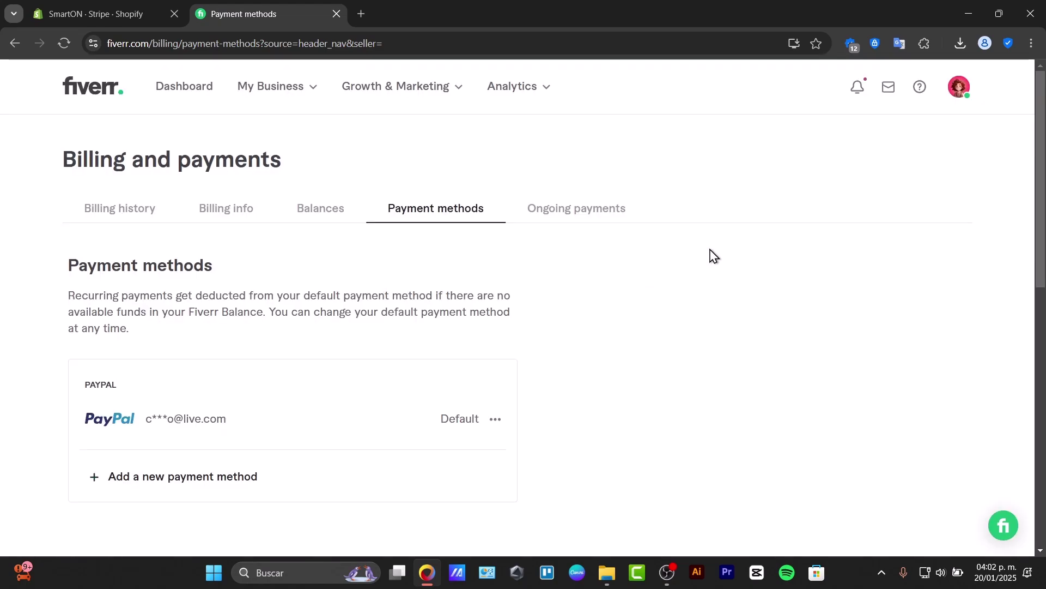
click(962, 96)
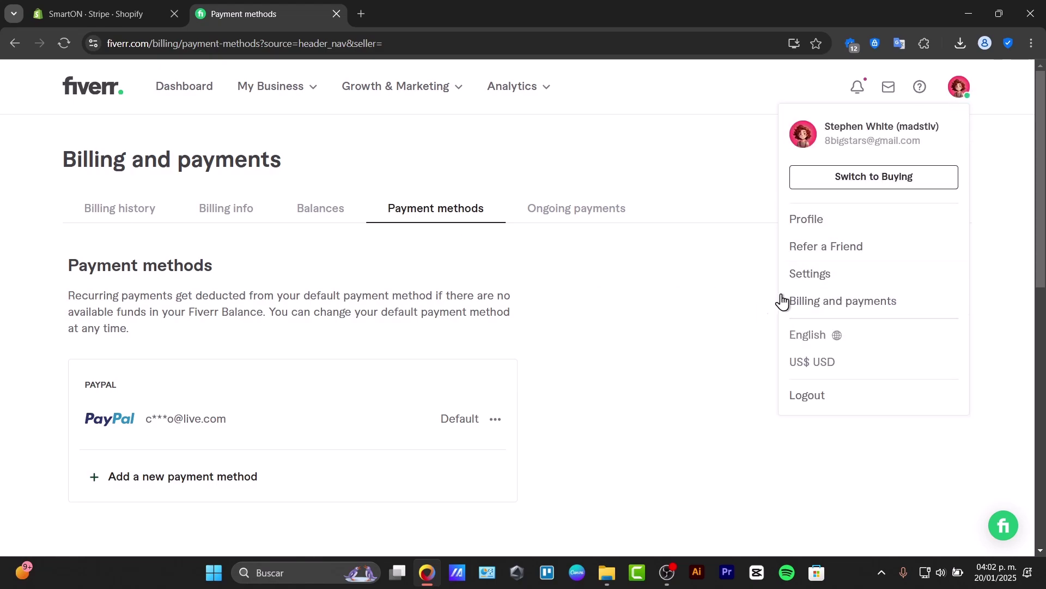
click(749, 456)
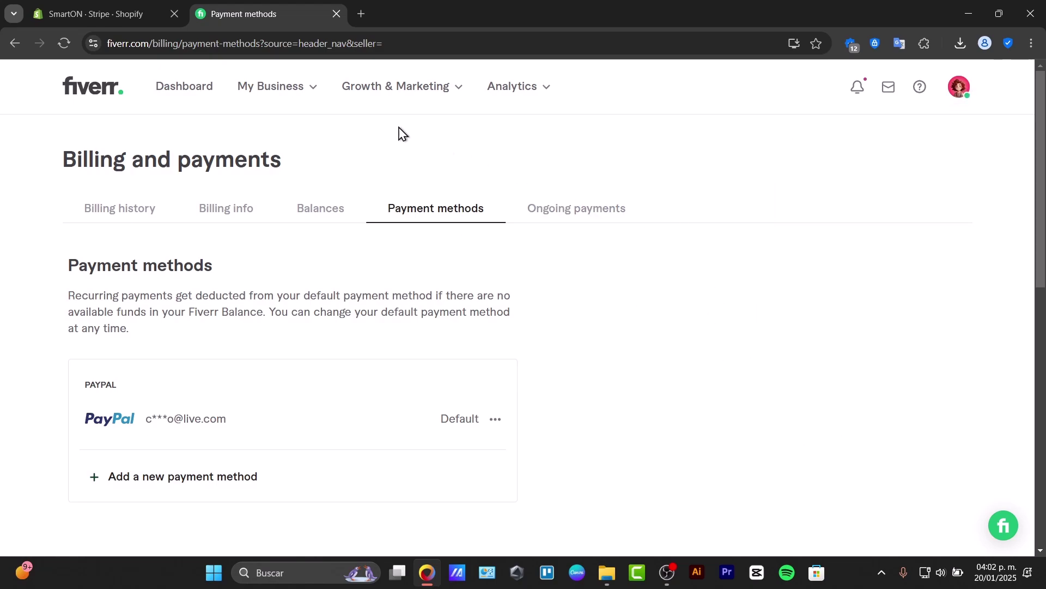
Go to the Earnings page from the seller business menu.
click(291, 98)
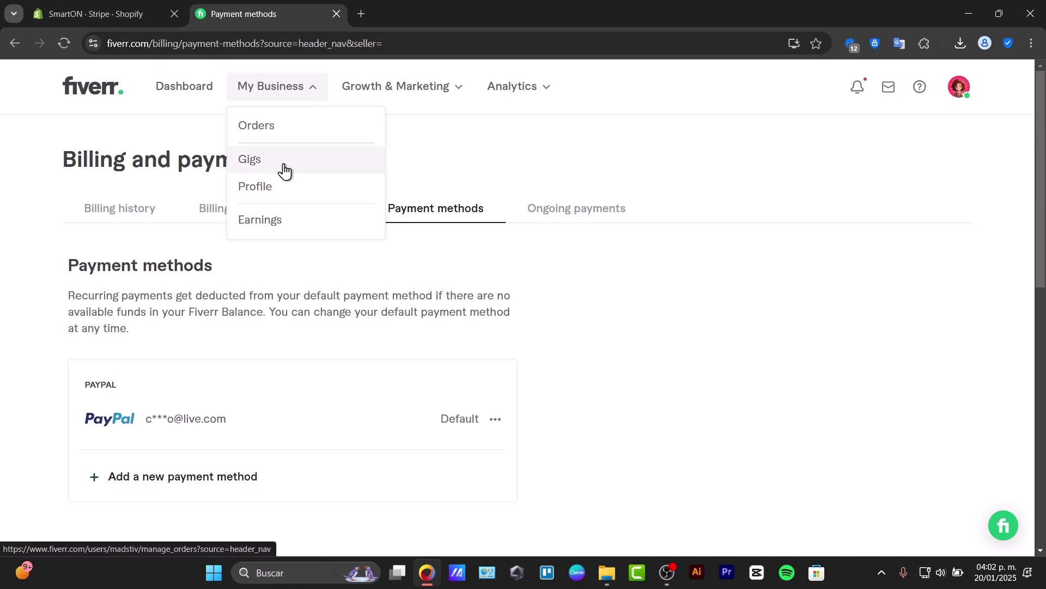
click(278, 220)
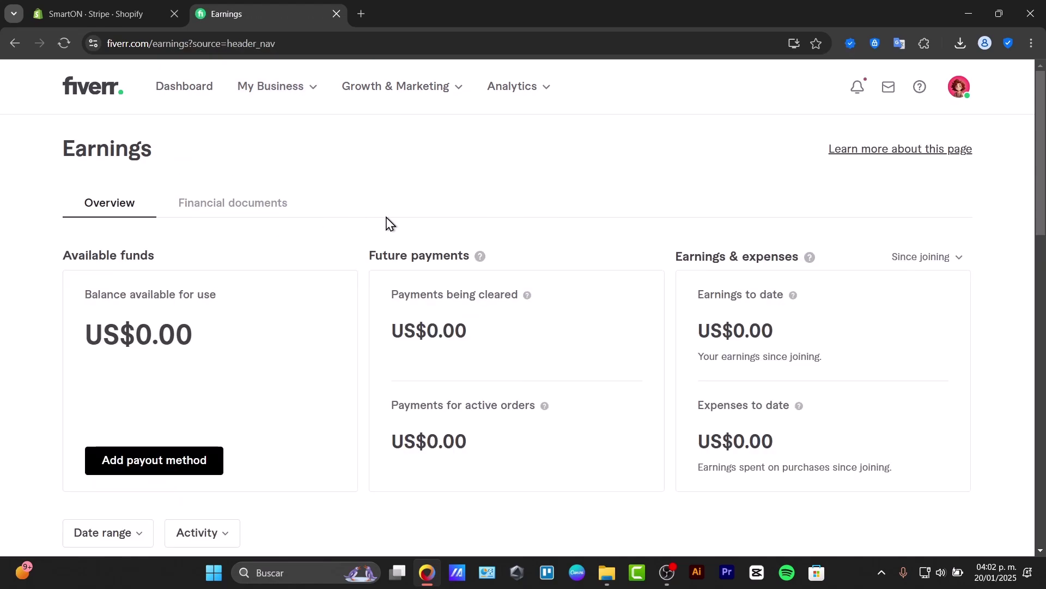
scroll(387, 223, down, 3)
scroll(387, 223, down, 3)
scroll(385, 227, up, 6)
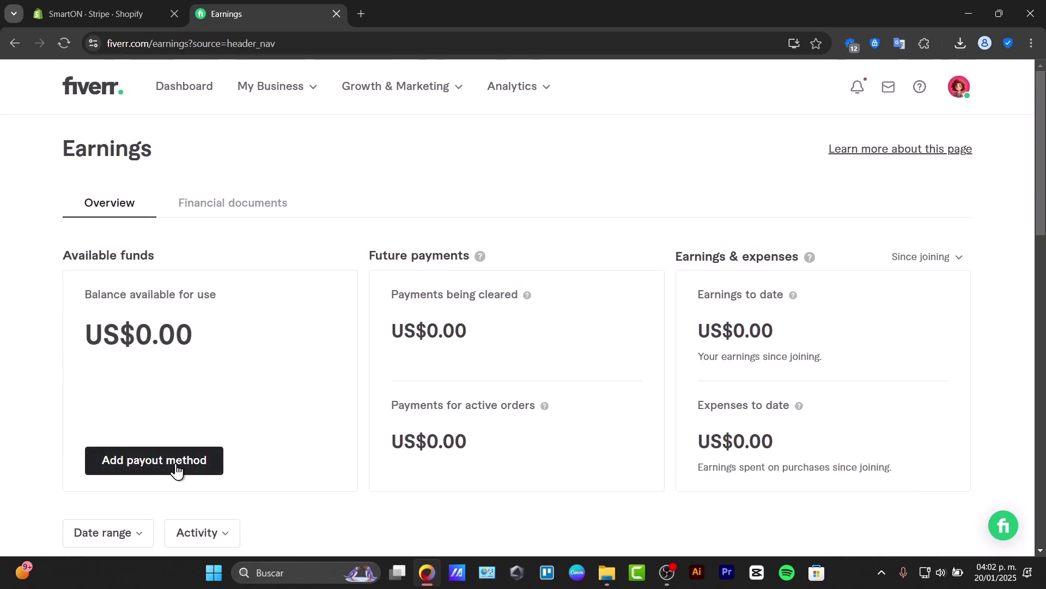
Start adding a payout method and select PayPal account, paid out in MXN.
click(176, 466)
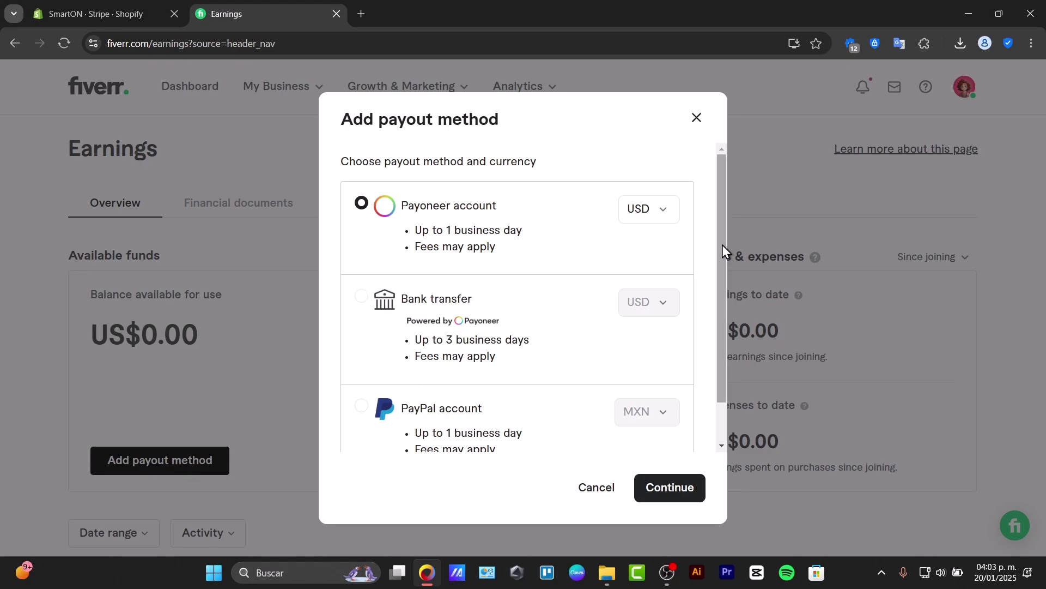
drag(721, 244, 724, 328)
scroll(713, 280, up, 1)
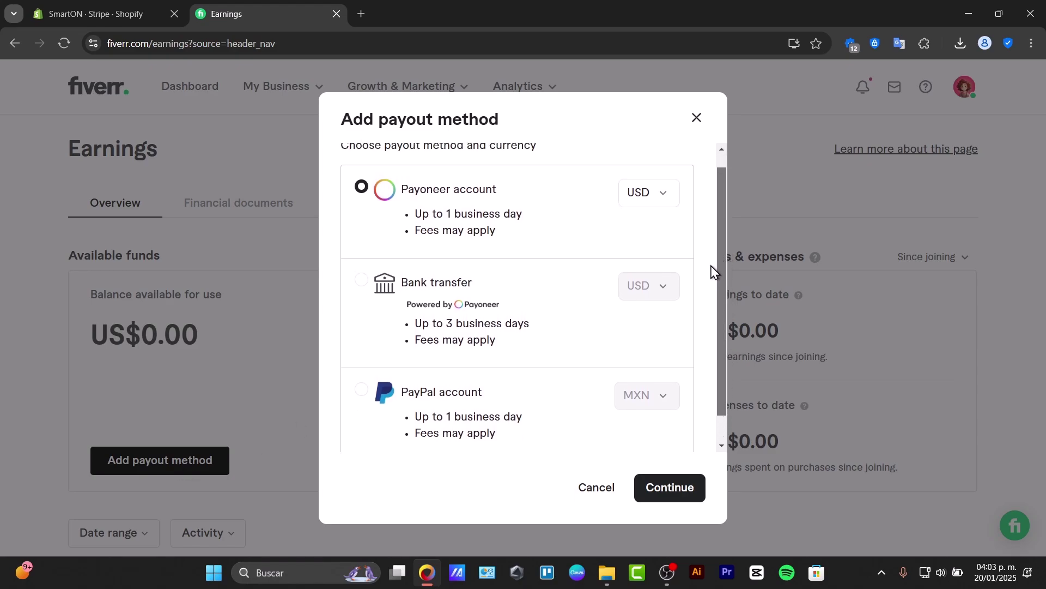
scroll(713, 279, down, 1)
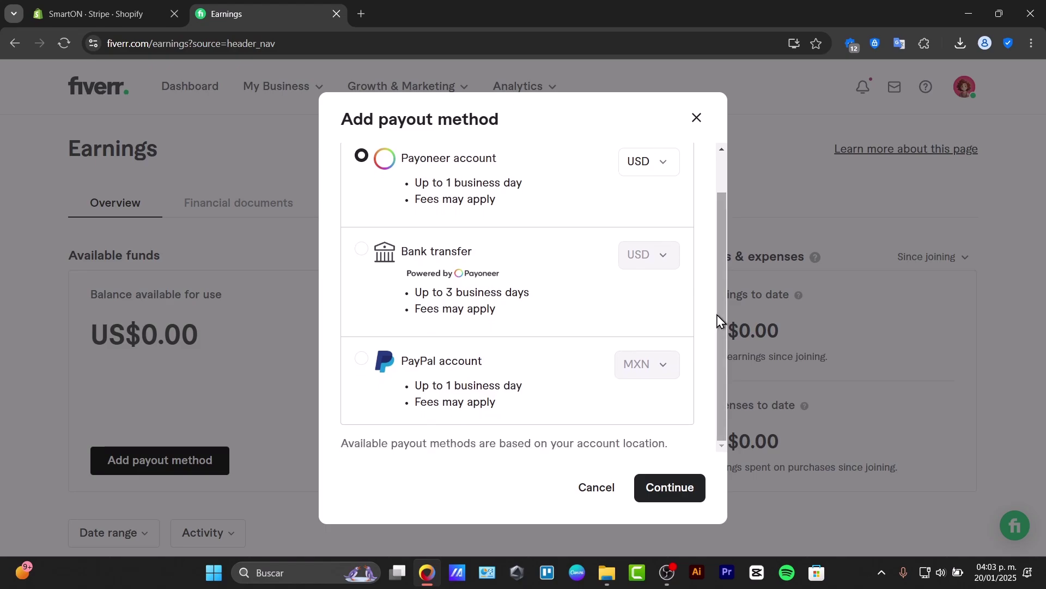
drag(717, 320, 719, 289)
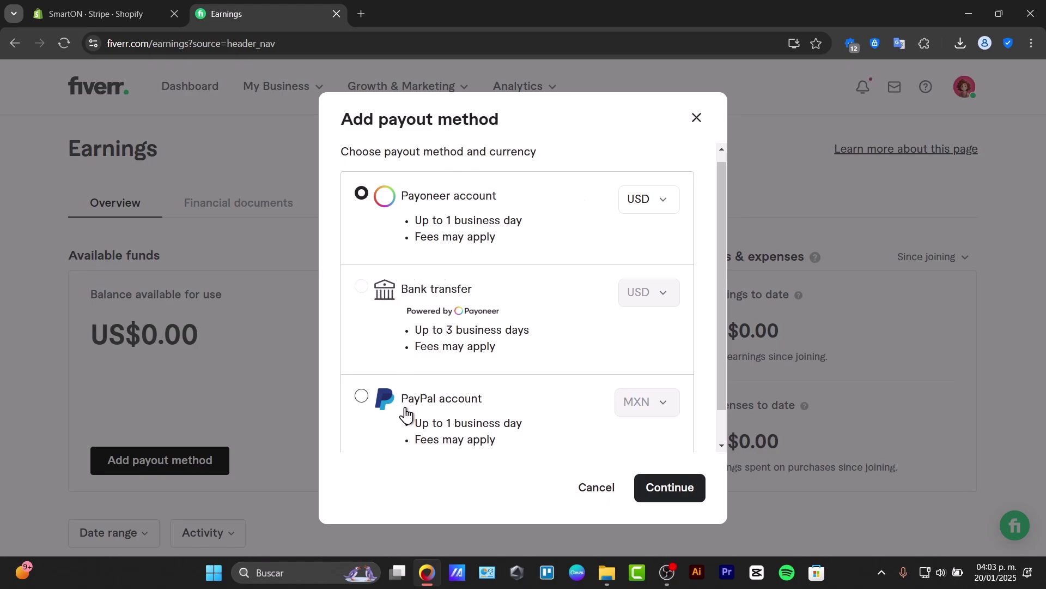
scroll(569, 371, down, 1)
drag(428, 402, 574, 424)
scroll(573, 424, up, 1)
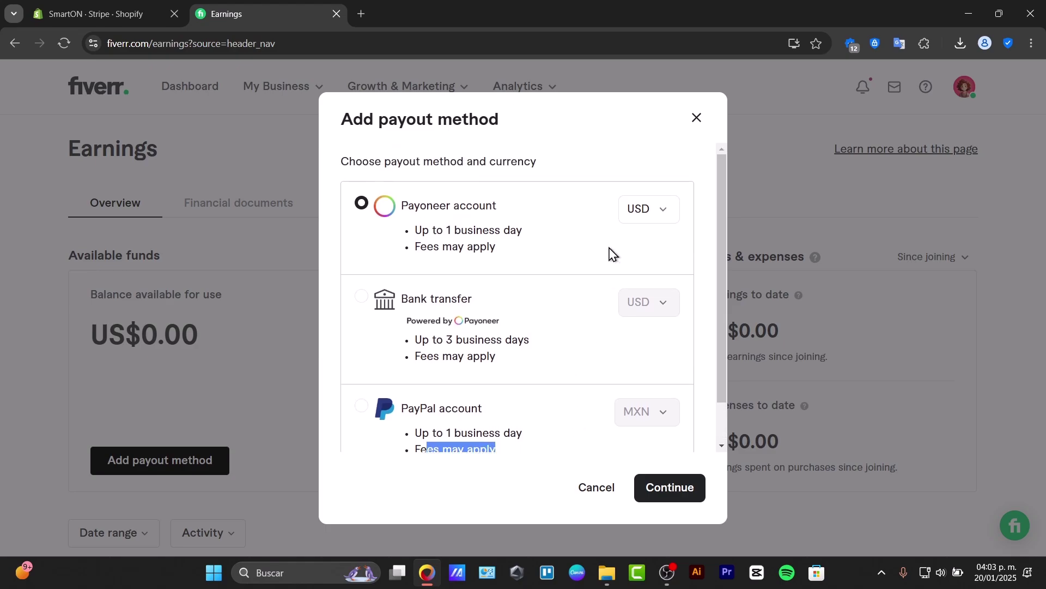
click(419, 409)
scroll(573, 424, down, 1)
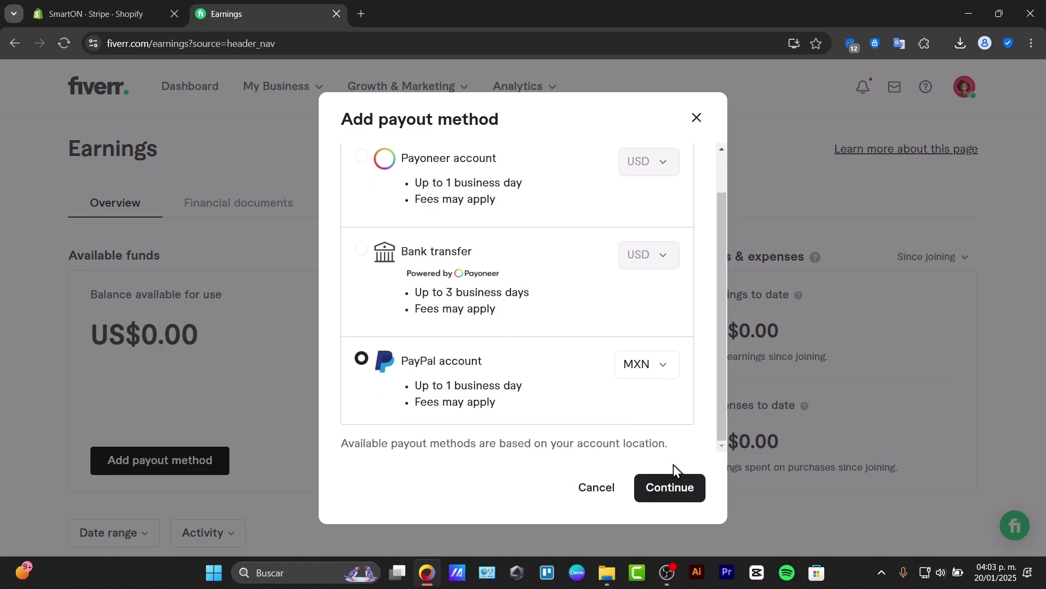
Continue with PayPal, submit the PayPal account's email, then close the verification-code window.
click(695, 488)
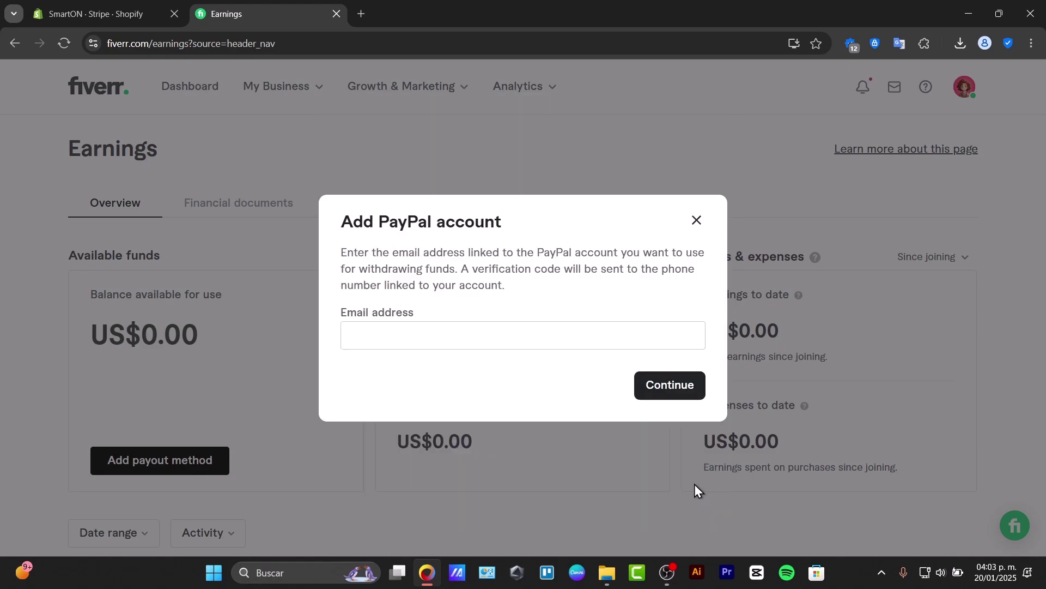
click(448, 342)
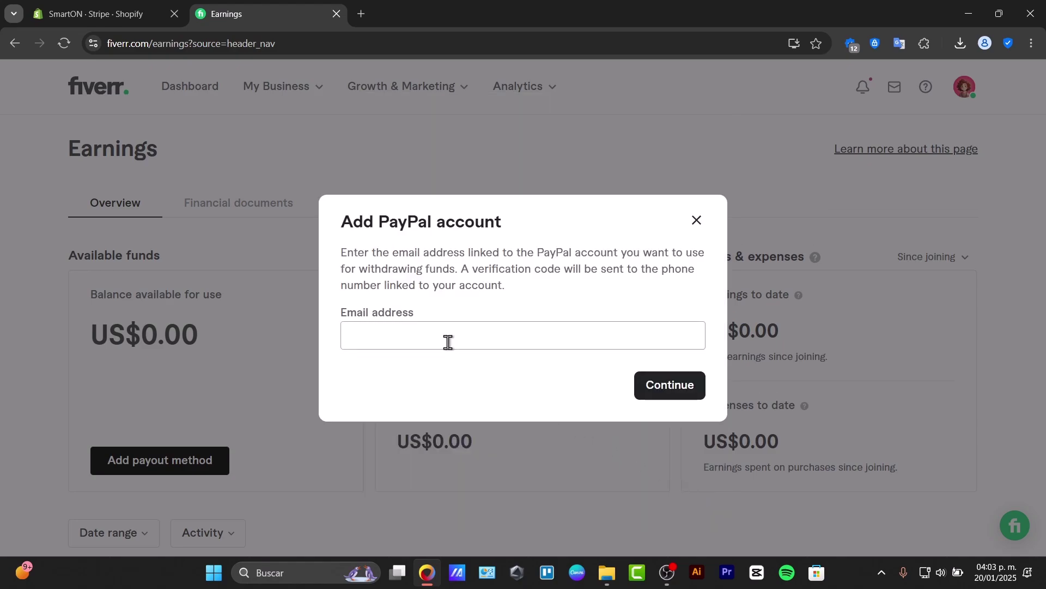
key(Return)
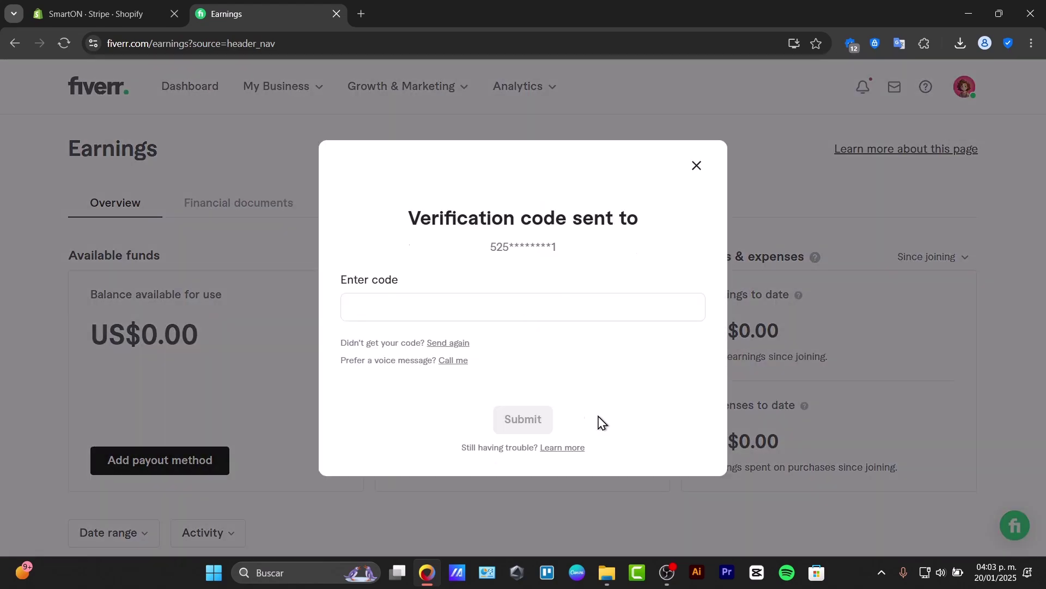
click(519, 337)
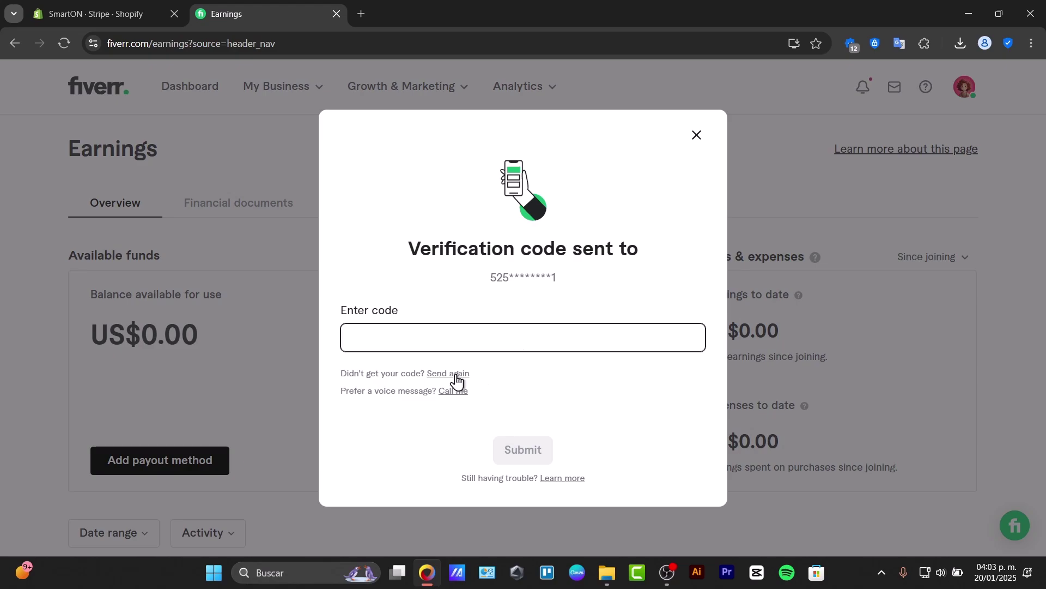
click(180, 484)
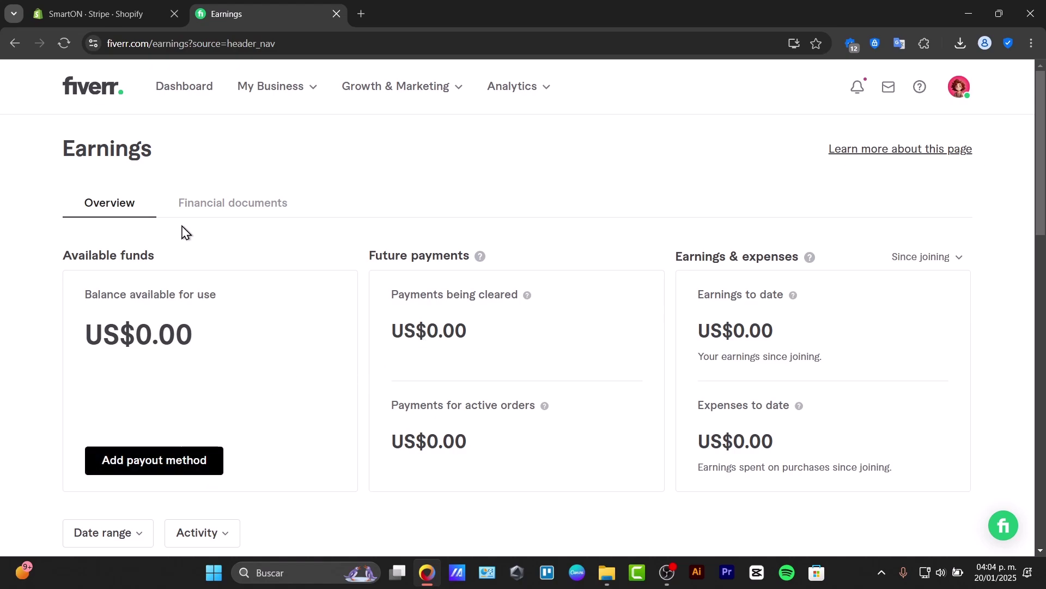
click(61, 44)
click(209, 40)
key(Return)
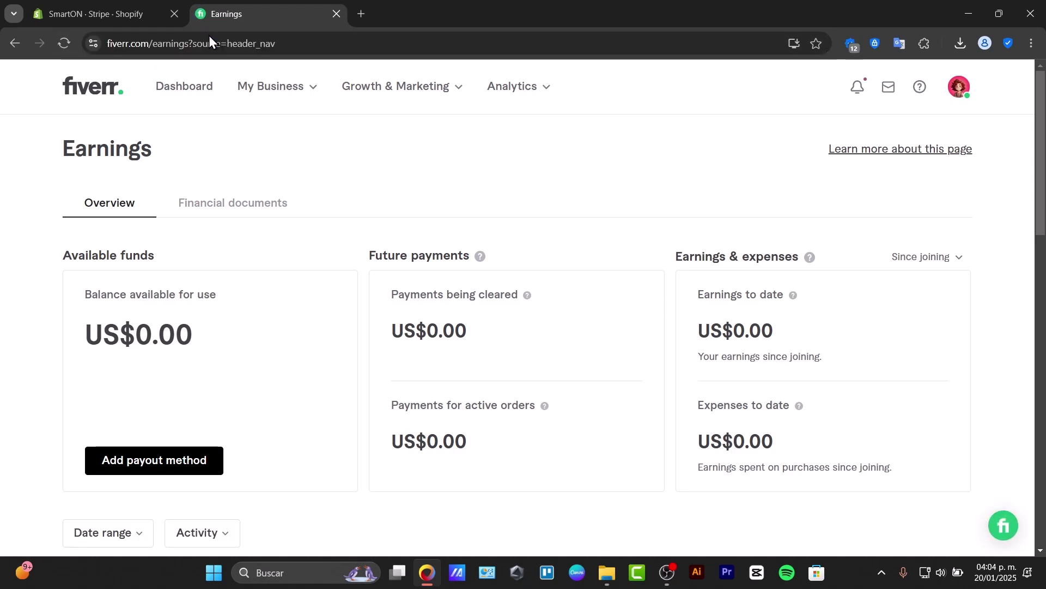
click(199, 459)
click(504, 318)
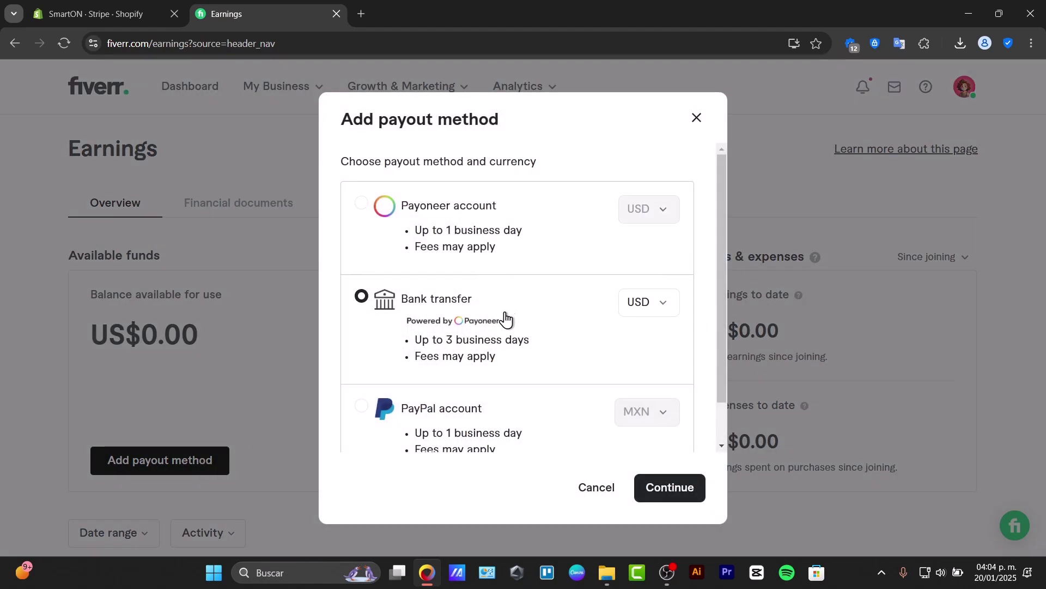
click(672, 488)
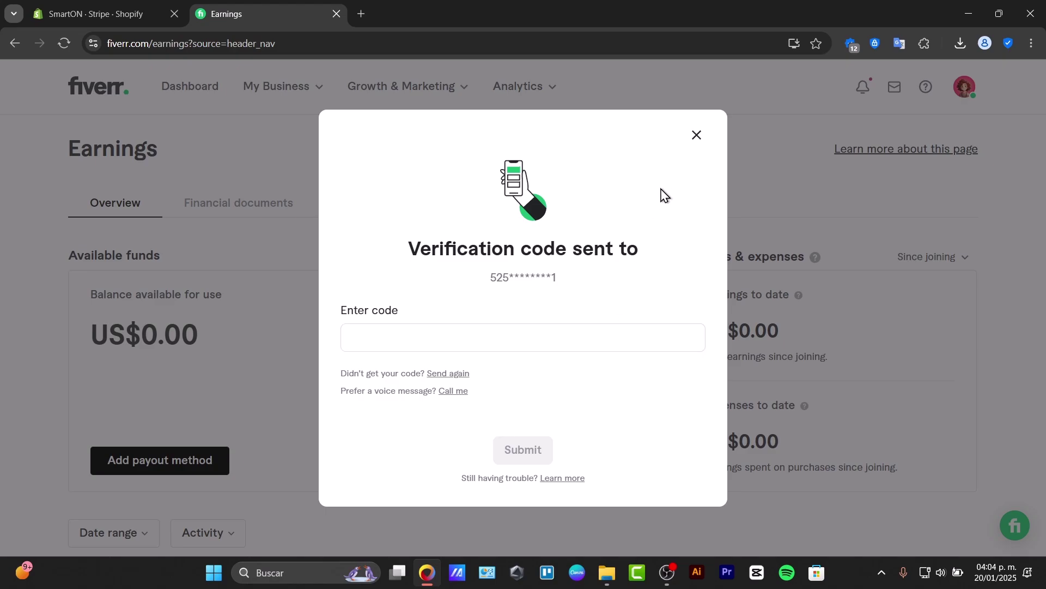
Close the verification-code window and open Settings from the avatar menu.
click(692, 133)
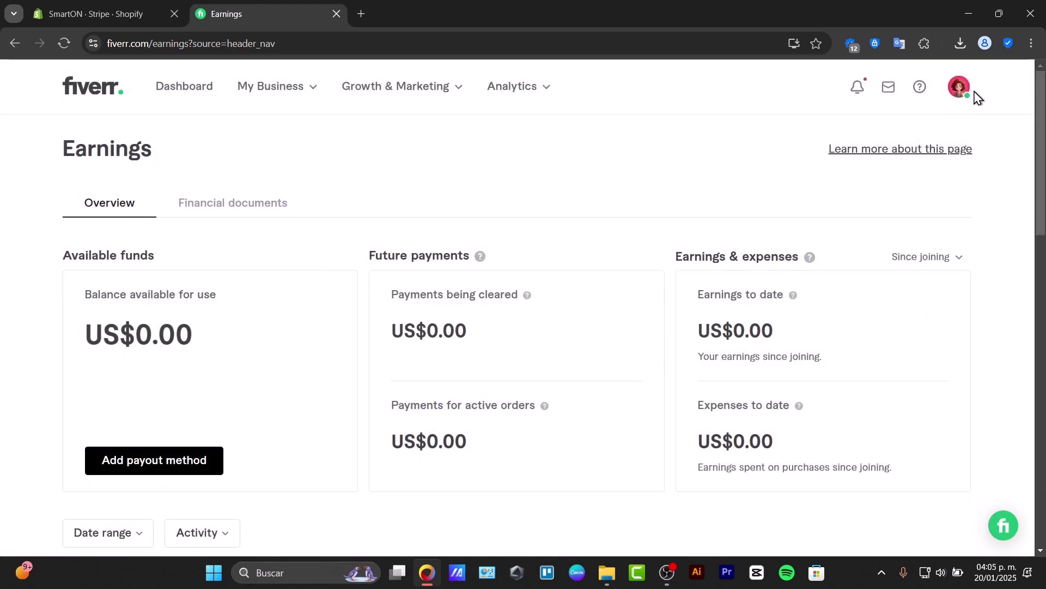
click(963, 94)
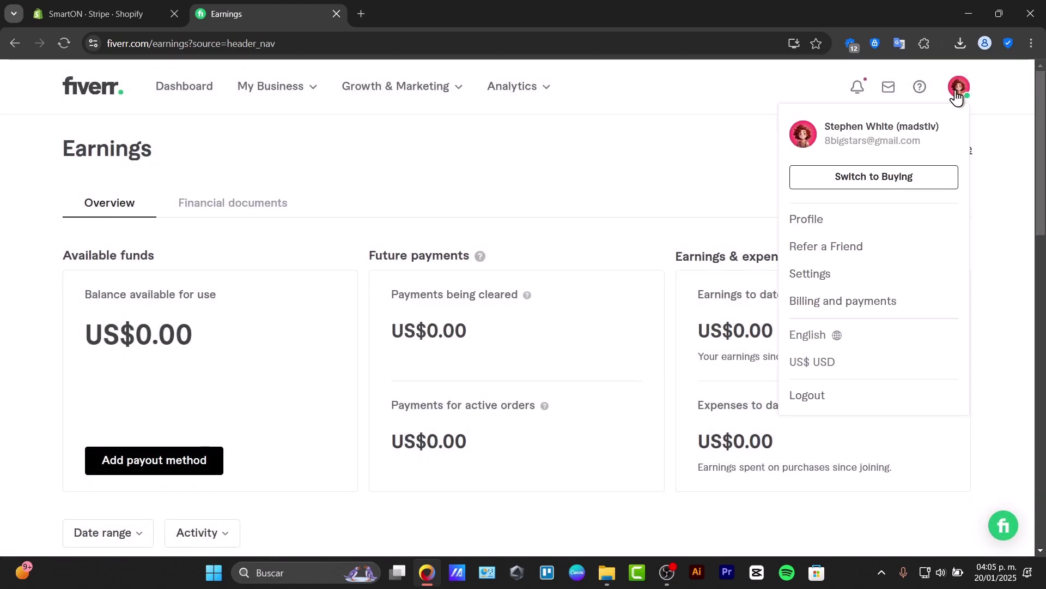
click(845, 279)
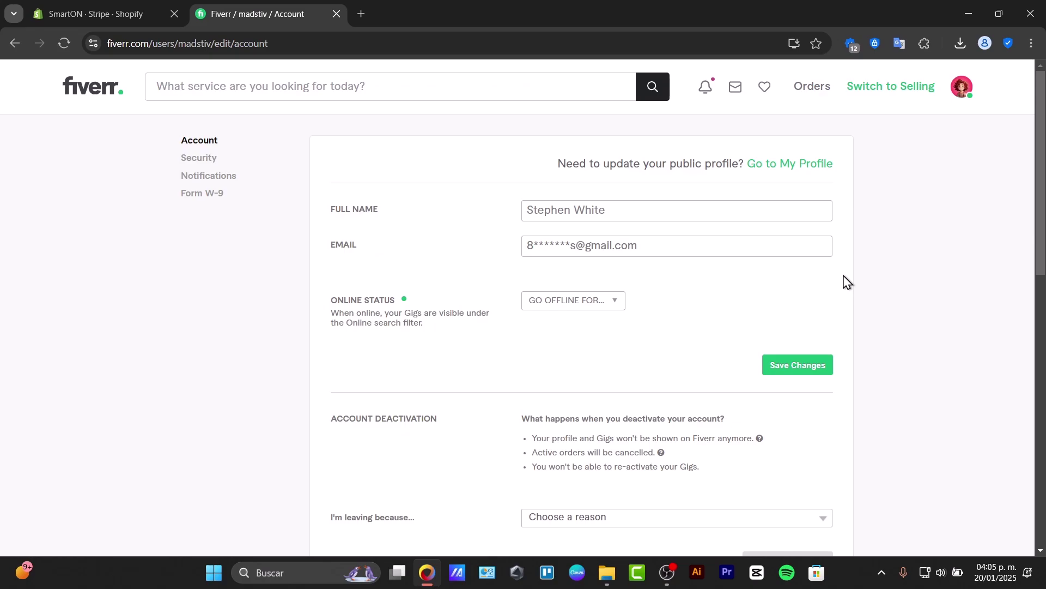
scroll(845, 284, down, 7)
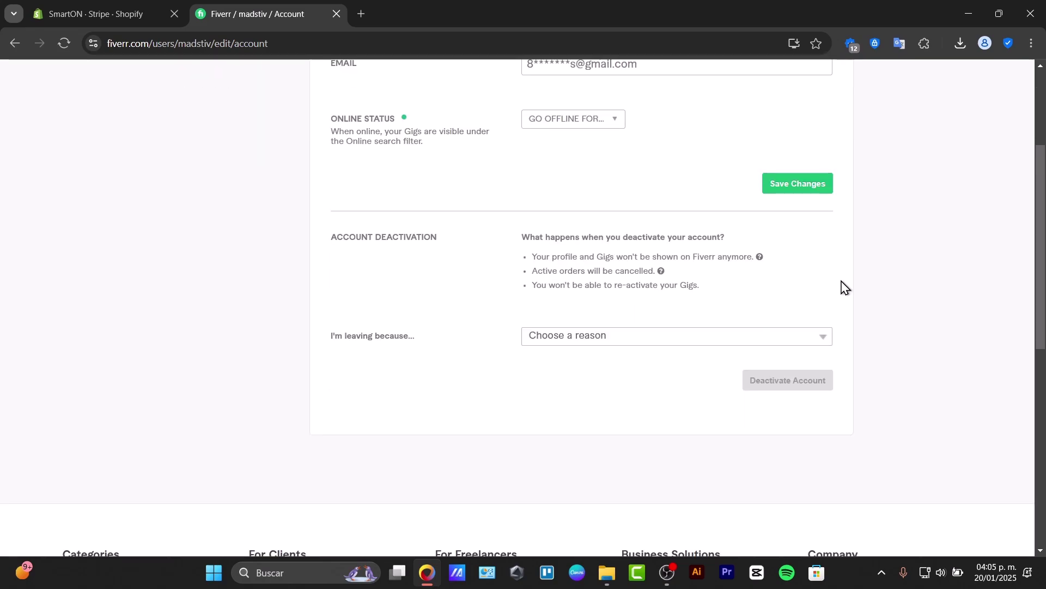
scroll(846, 286, up, 7)
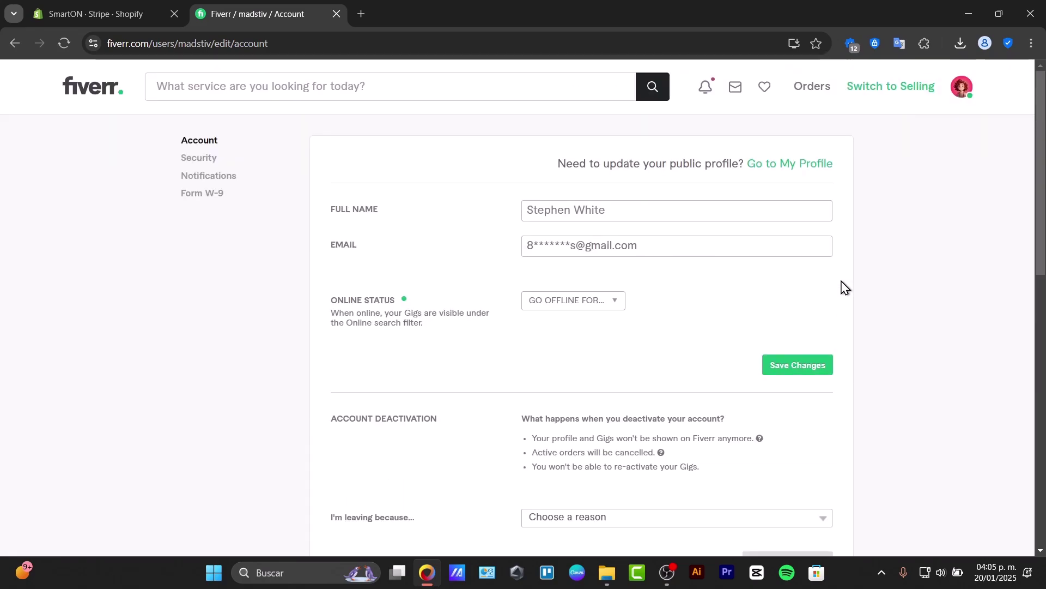
click(191, 161)
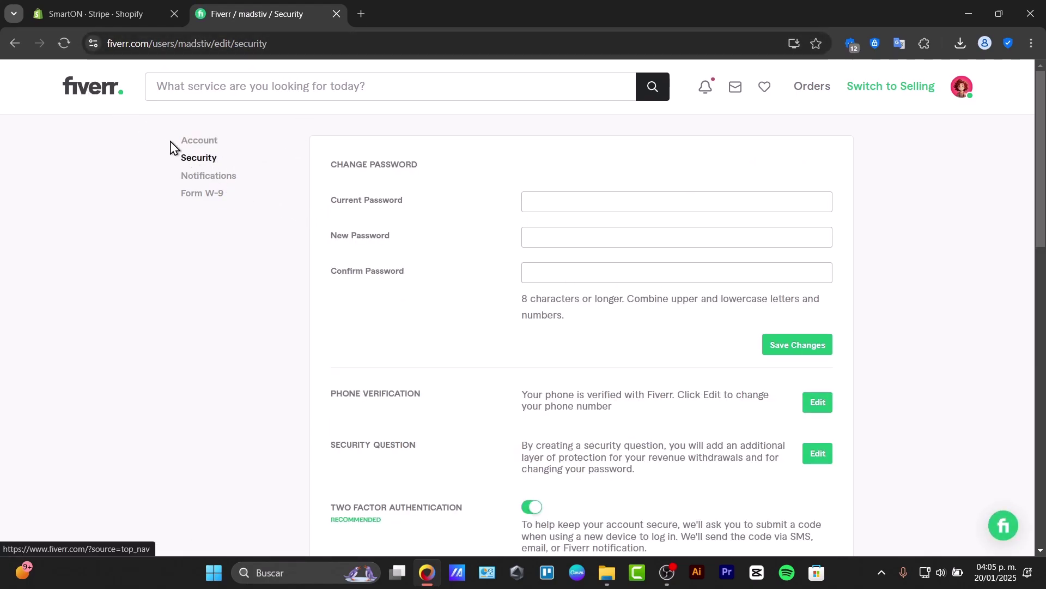
scroll(227, 215, down, 10)
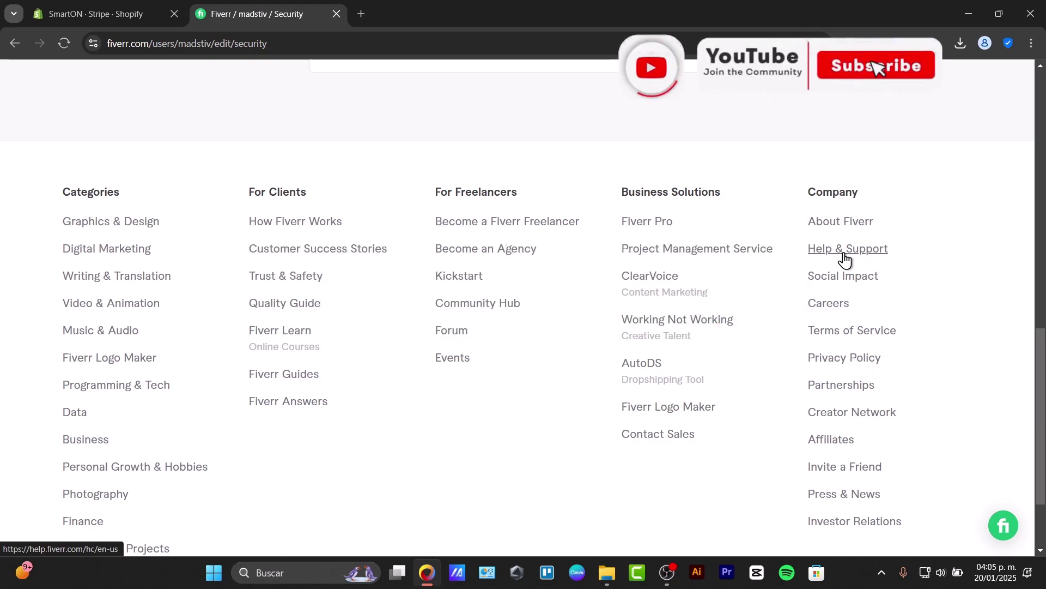
key(Home)
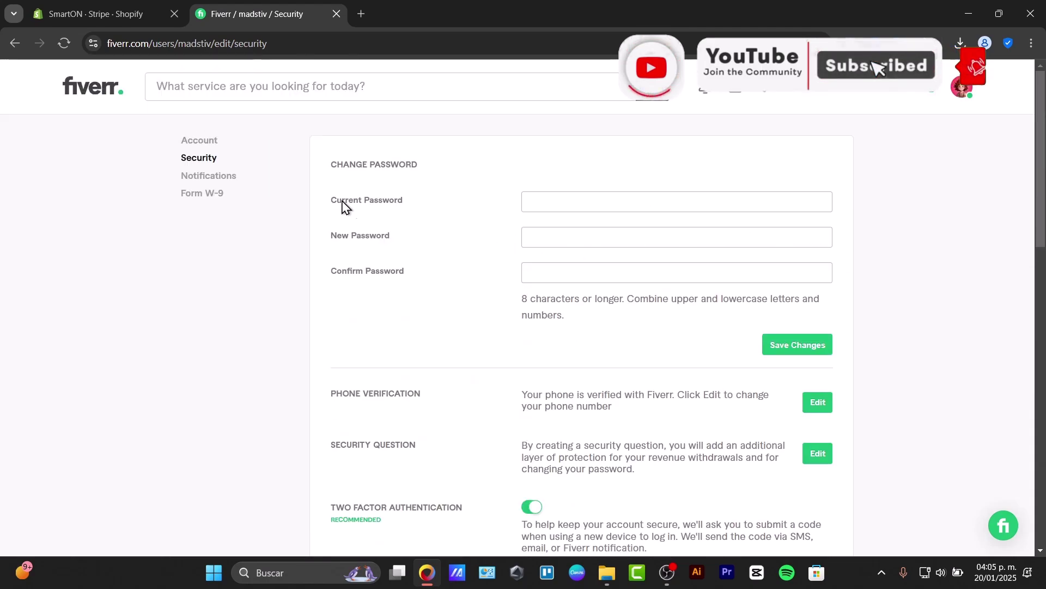
click(198, 142)
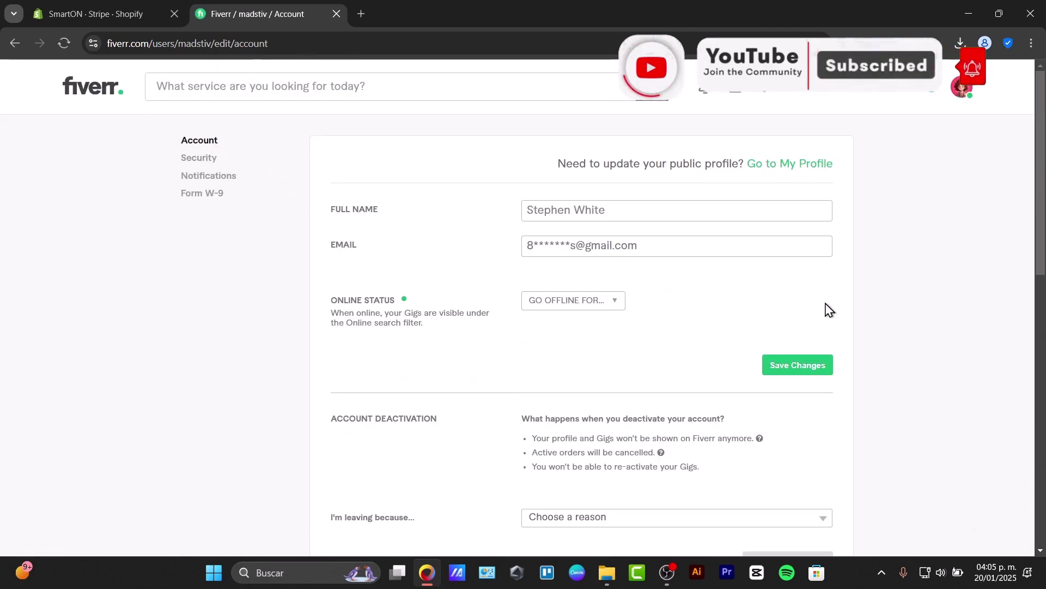
scroll(787, 318, down, 5)
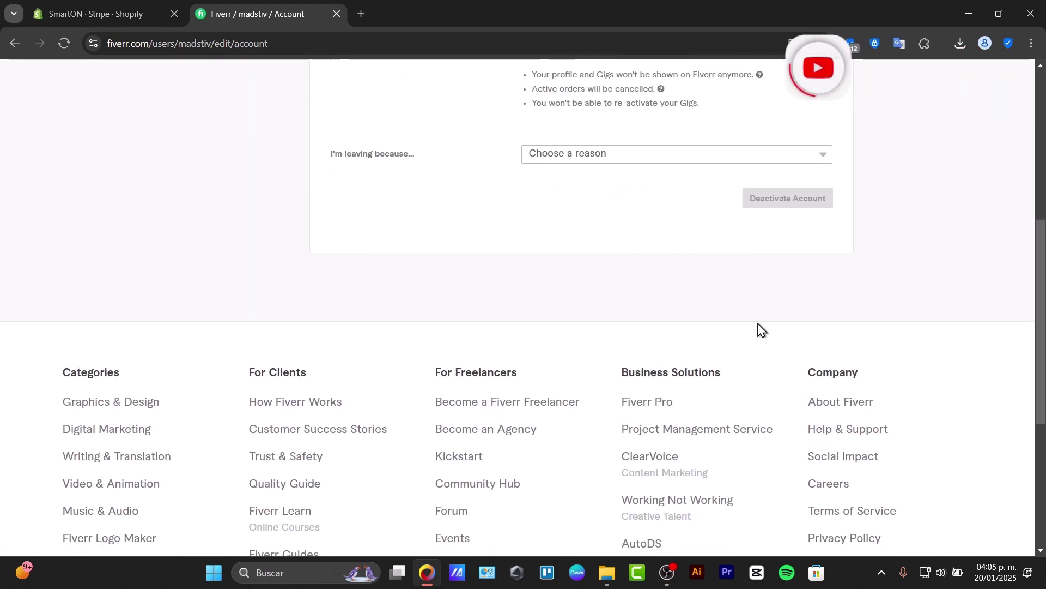